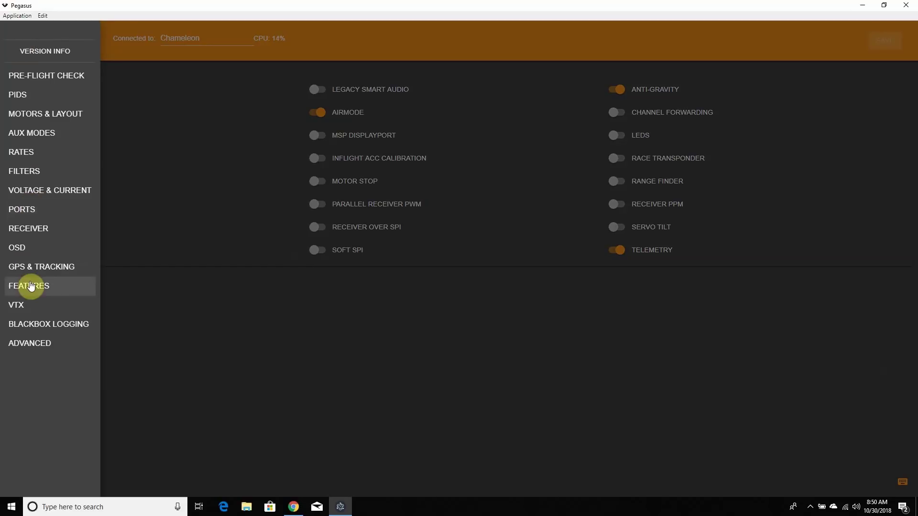
Load Profile 1's PID page, showing 16K loops, DSHOT1200 and roll/pitch P 45, I 50, D 20.
{"action": "left_click", "coordinate": [50, 98]}
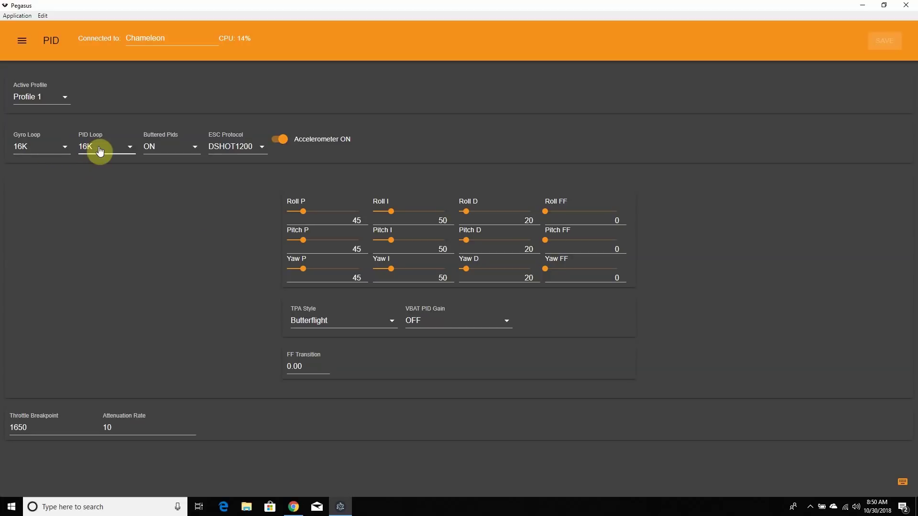
Look over the ESC Protocol choices twice, leaving it set to DSHOT1200.
{"action": "left_click", "coordinate": [262, 152]}
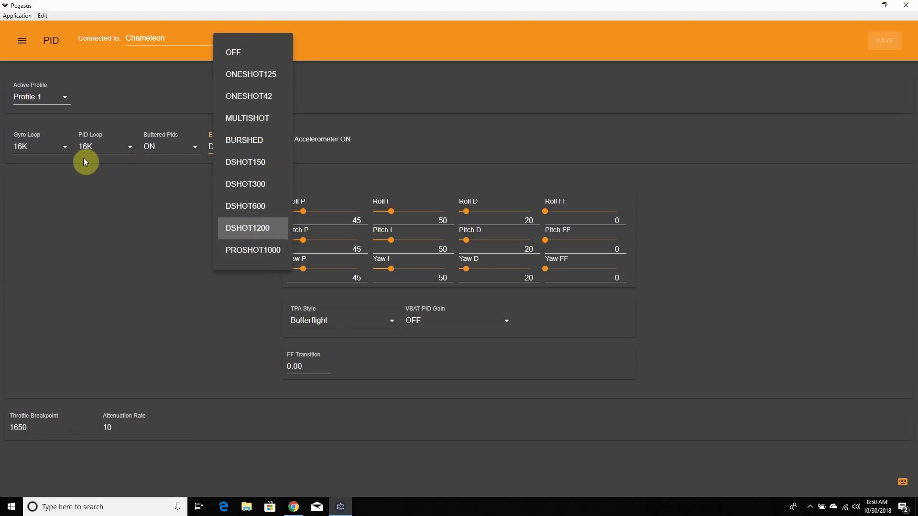
{"action": "left_click", "coordinate": [125, 190]}
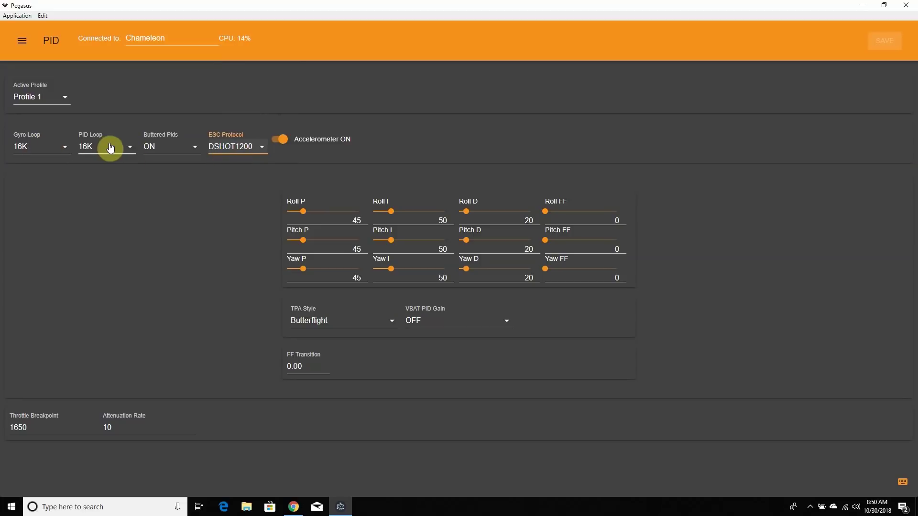
{"action": "left_click", "coordinate": [257, 150]}
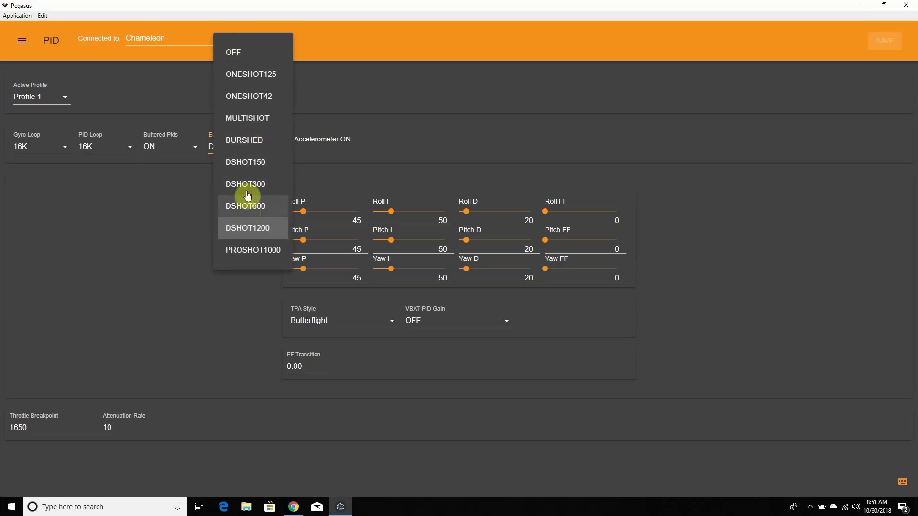
{"action": "left_click", "coordinate": [156, 205]}
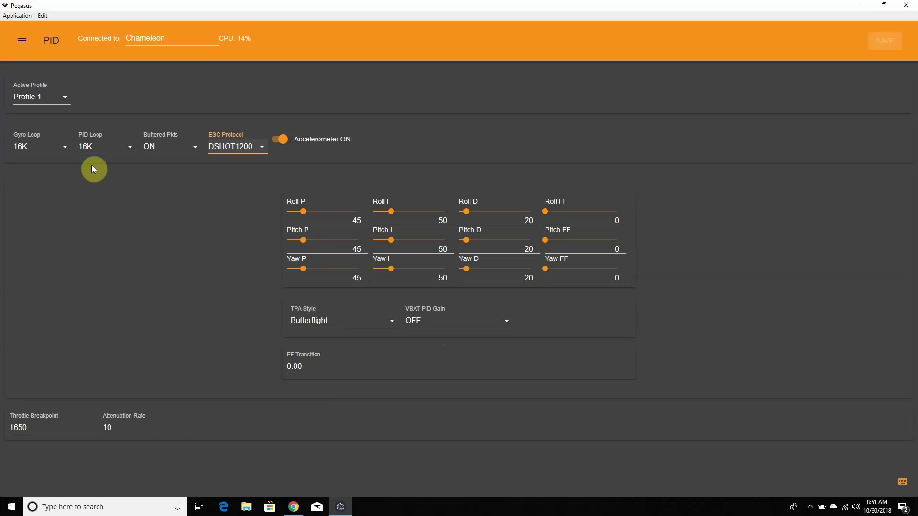
{"action": "left_click", "coordinate": [21, 41]}
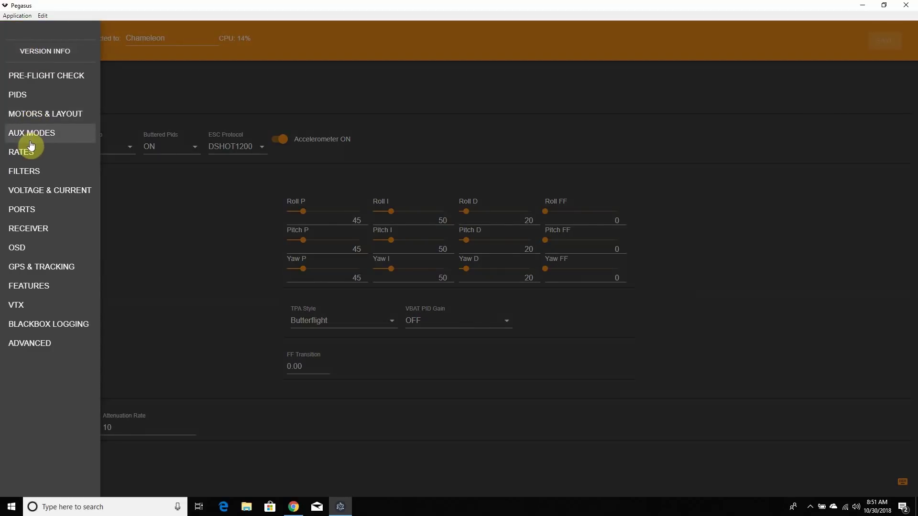
Review the Motors & Layout page with Airmode and Anti-Gravity on and QUADX mixer.
{"action": "left_click", "coordinate": [35, 113]}
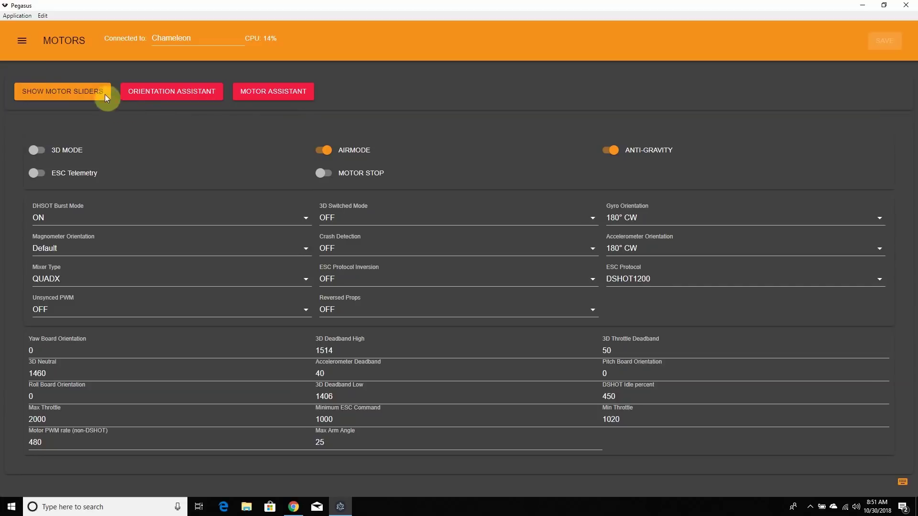
{"action": "left_click", "coordinate": [24, 46]}
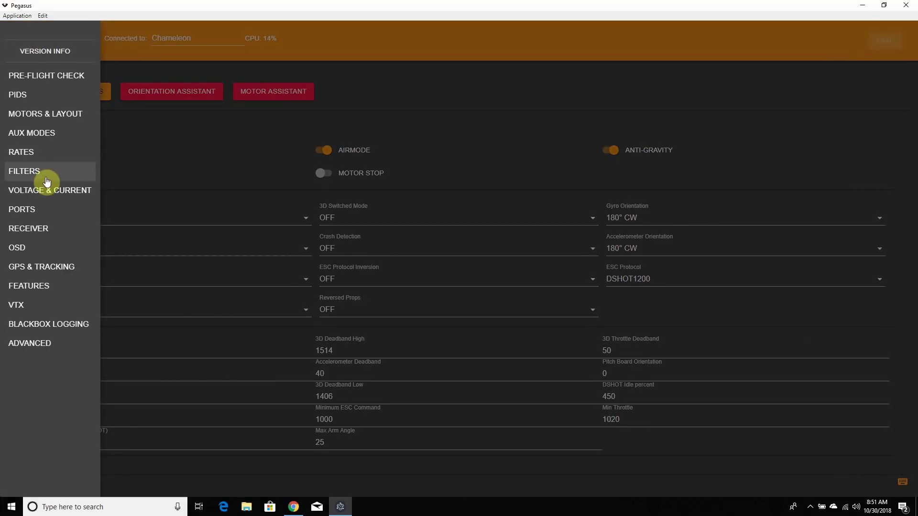
Keep Butterflight as the Rates page's rate style, then move on to the Filters page.
{"action": "left_click", "coordinate": [39, 153]}
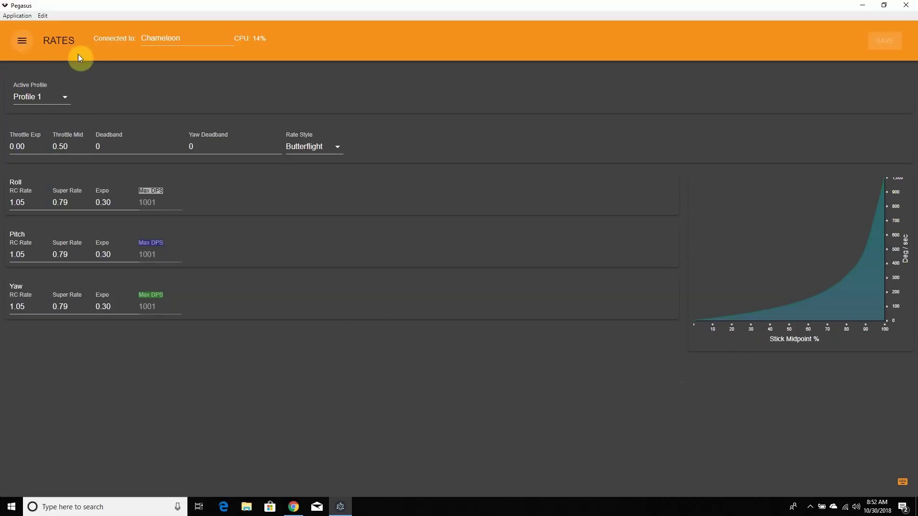
{"action": "left_click", "coordinate": [332, 147]}
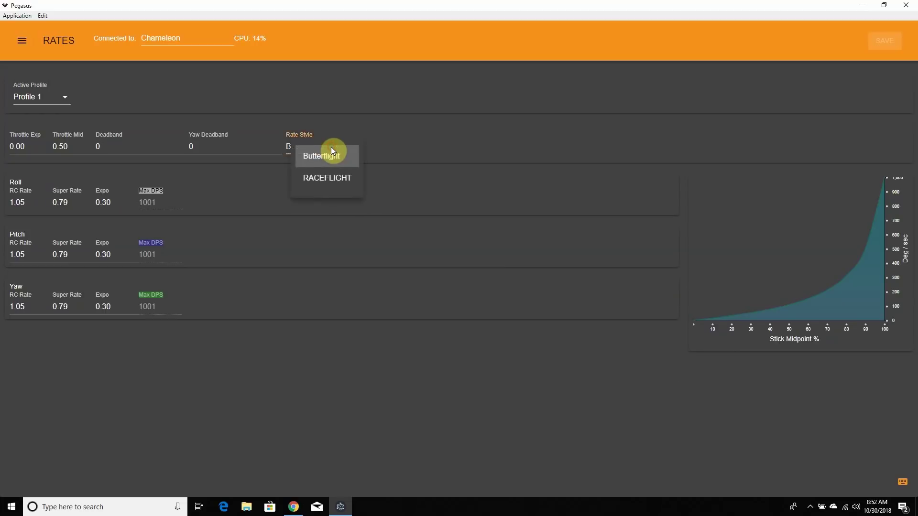
{"action": "left_click", "coordinate": [369, 84]}
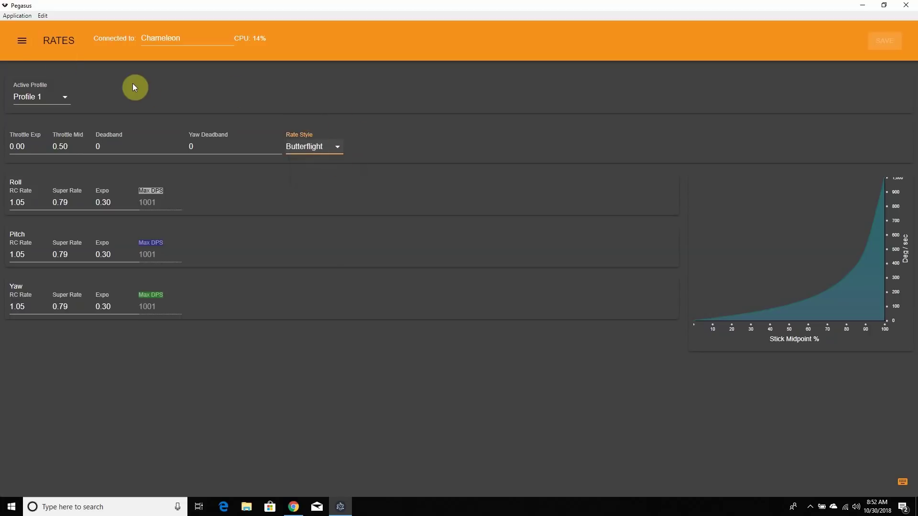
{"action": "left_click", "coordinate": [16, 46]}
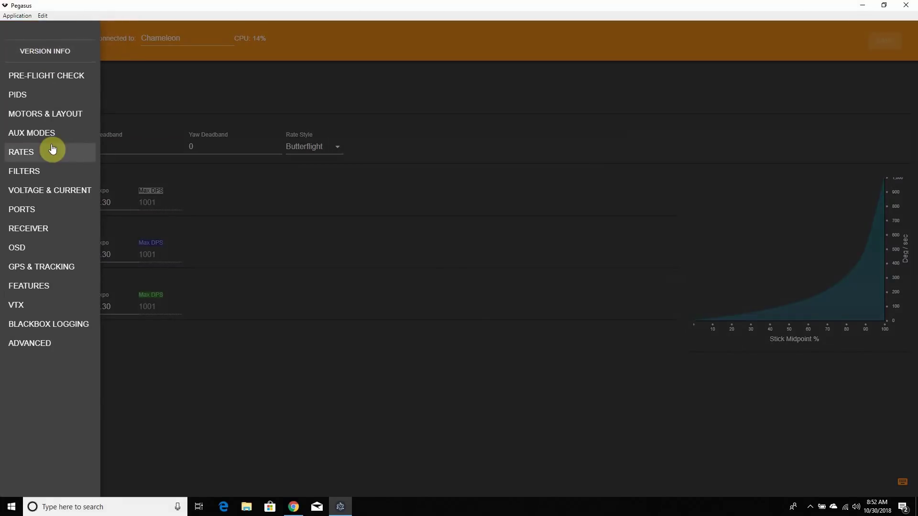
{"action": "left_click", "coordinate": [32, 176]}
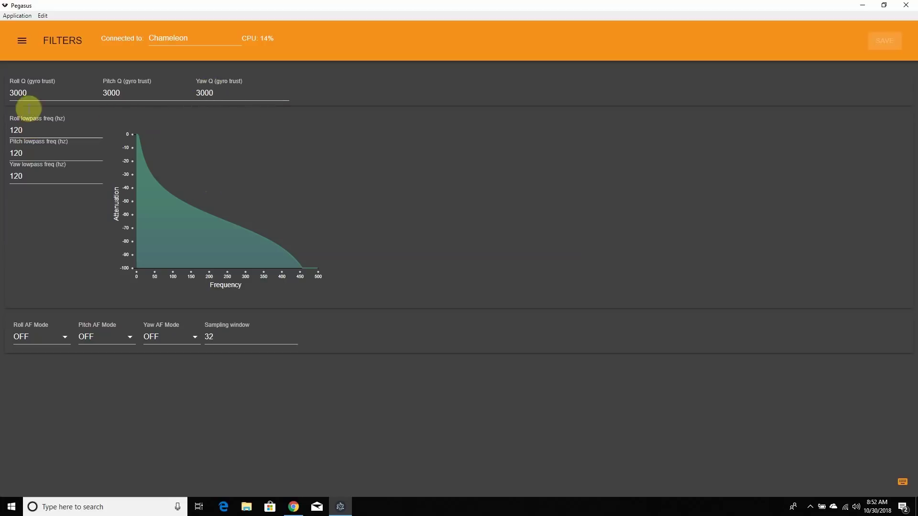
Review the Filters page's gyro trust Q 3000 and 120 Hz lowpass on all axes.
{"action": "left_click", "coordinate": [22, 41]}
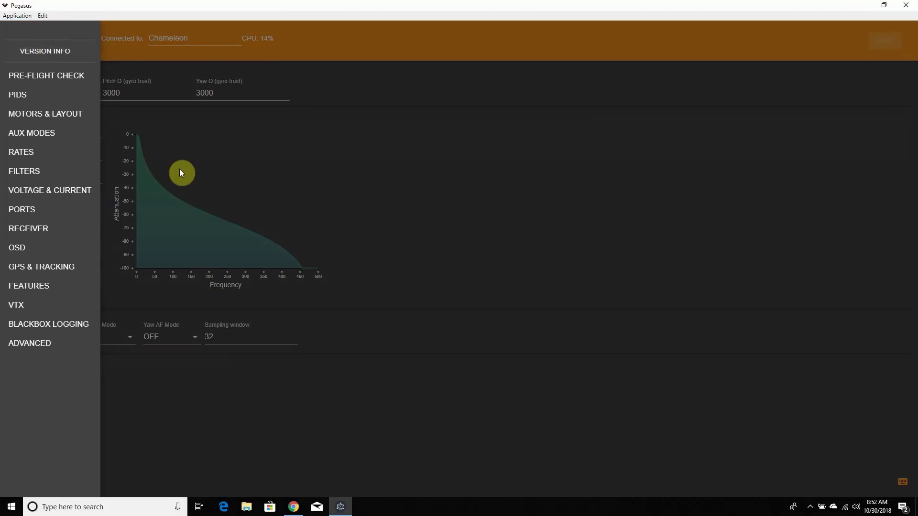
{"action": "left_click", "coordinate": [293, 170]}
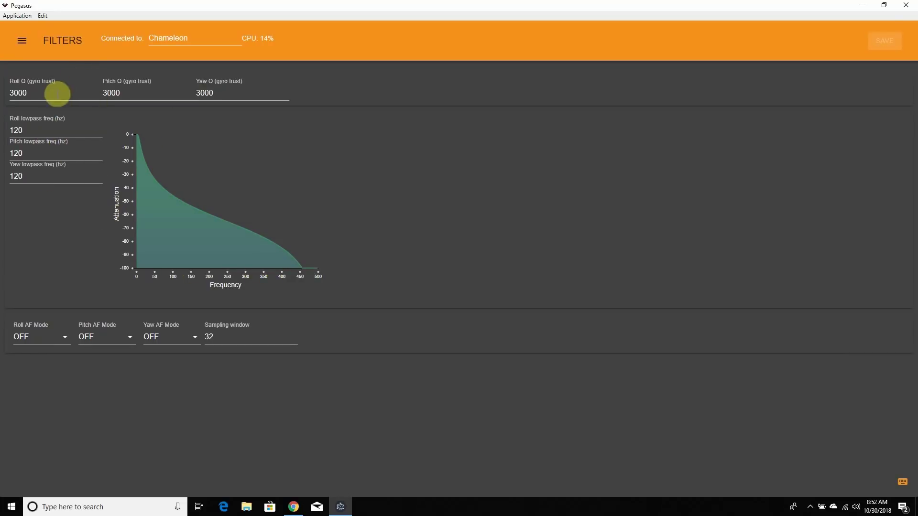
{"action": "left_click", "coordinate": [14, 43]}
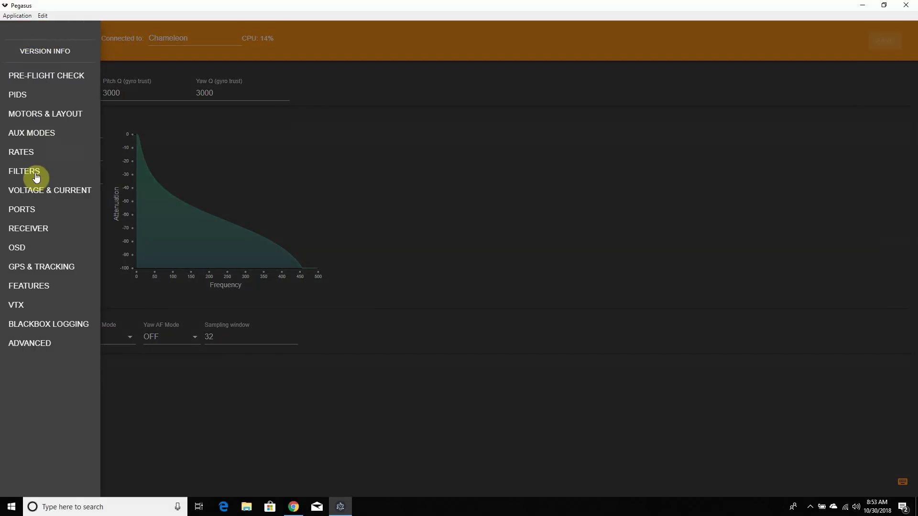
Check the Voltage & Current and Ports pages, then reach the RX page with TBS Crossfire.
{"action": "left_click", "coordinate": [34, 189]}
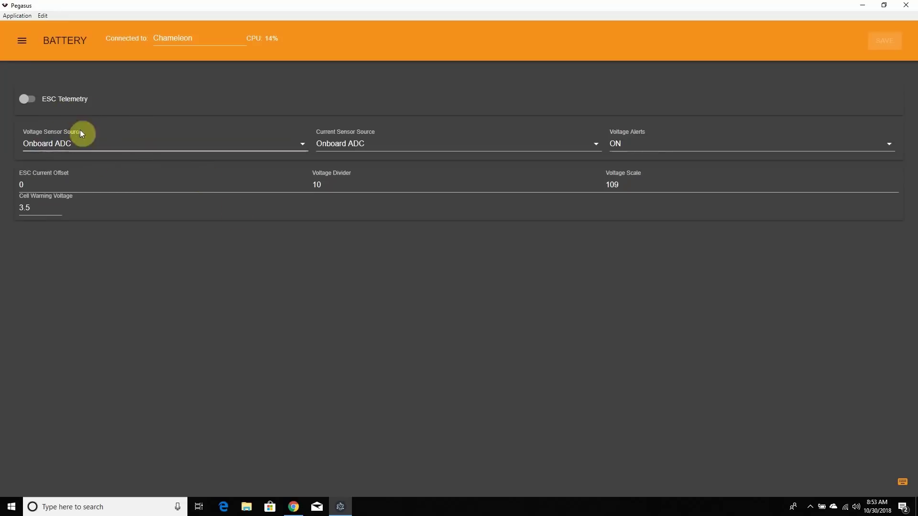
{"action": "left_click", "coordinate": [25, 42]}
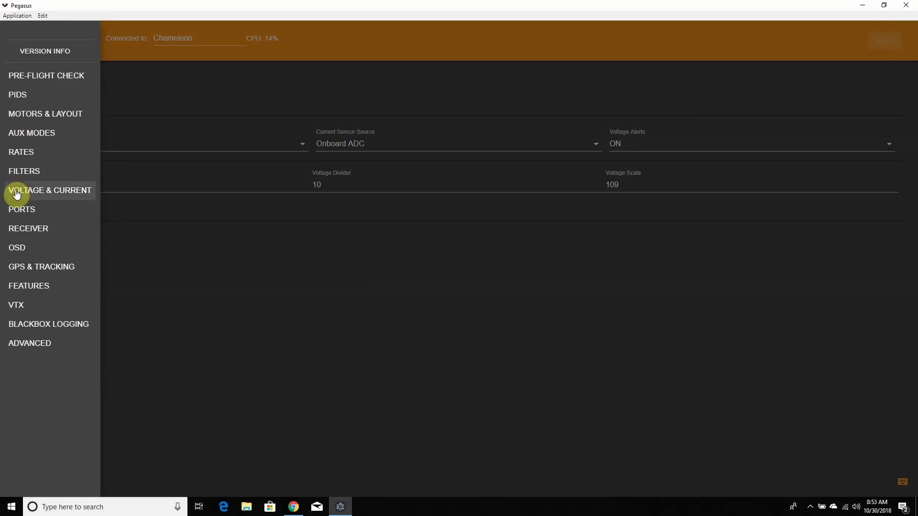
{"action": "left_click", "coordinate": [35, 211]}
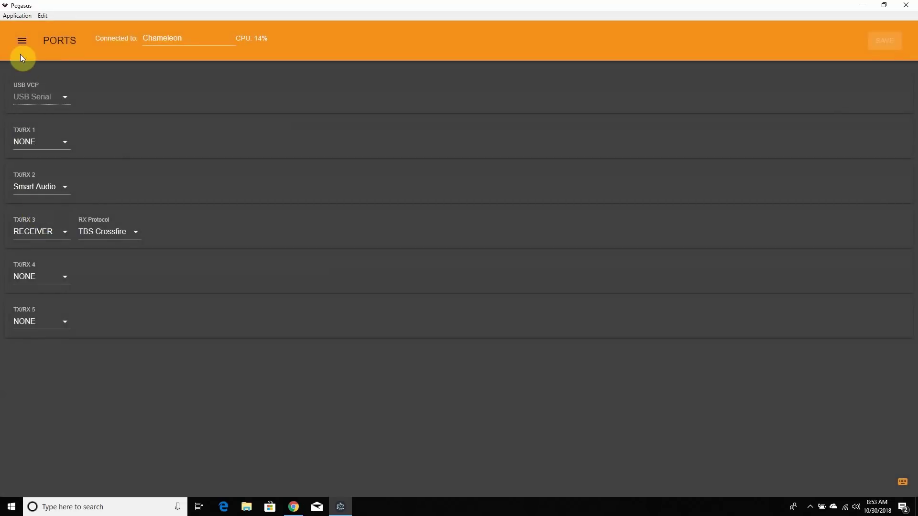
{"action": "left_click", "coordinate": [21, 40]}
{"action": "left_click", "coordinate": [30, 228]}
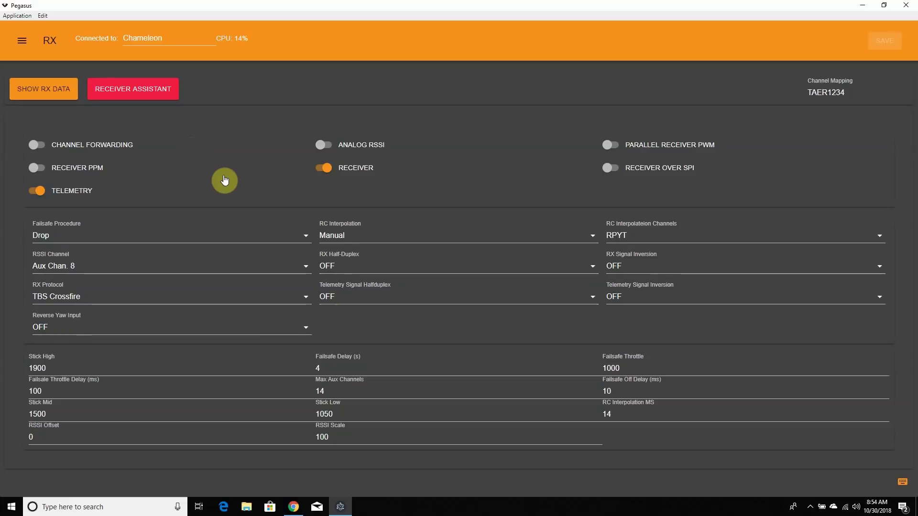
View the live receiver channel data, then switch to the OSD page.
{"action": "left_click", "coordinate": [47, 88]}
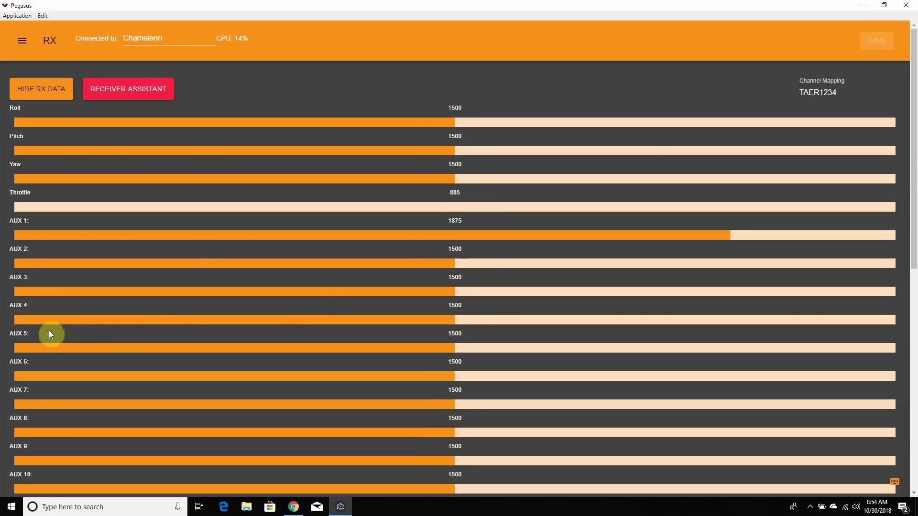
{"action": "left_click", "coordinate": [18, 42]}
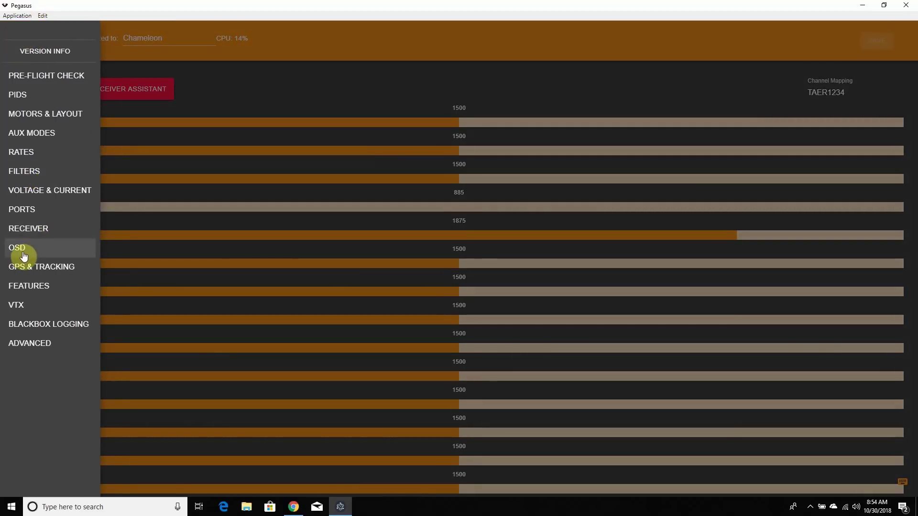
{"action": "left_click", "coordinate": [26, 248]}
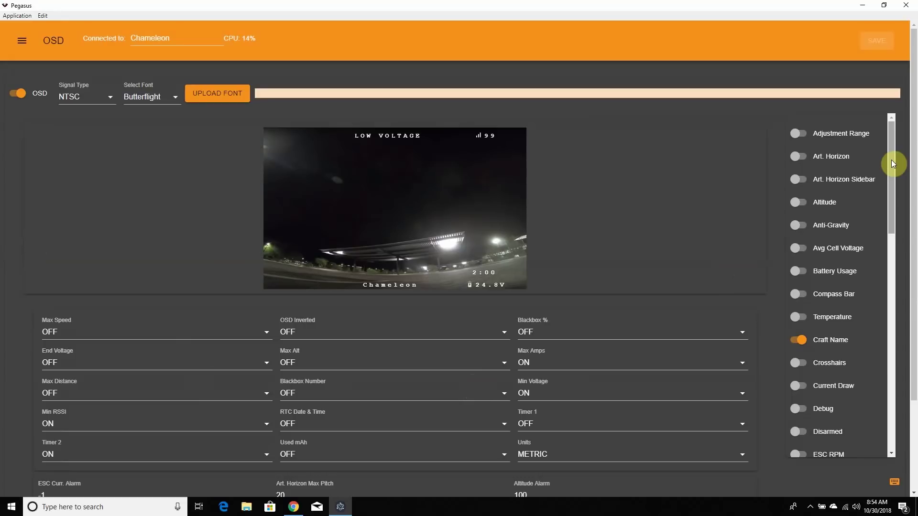
Shift the 2:00 timer in the OSD preview to enable saving, then view GPS & Tracking.
{"action": "left_click_drag", "start_coordinate": [891, 160], "coordinate": [876, 232]}
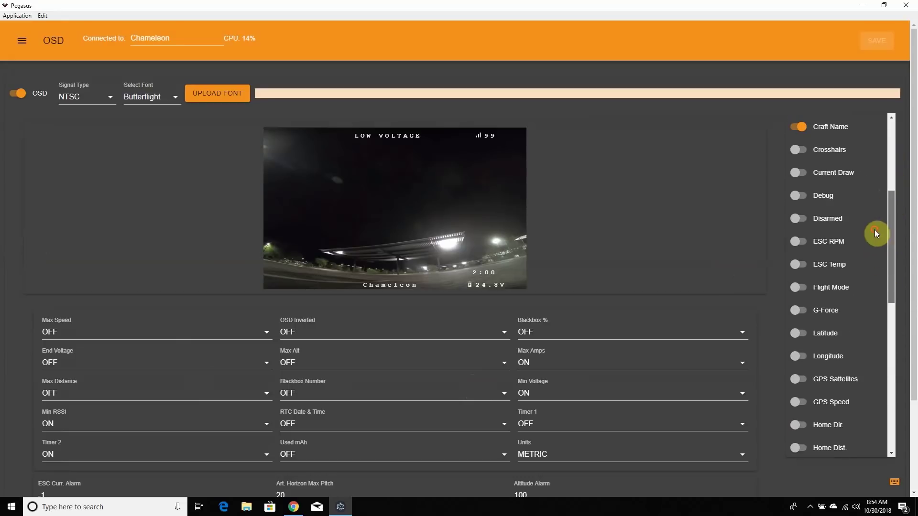
{"action": "left_click", "coordinate": [479, 277]}
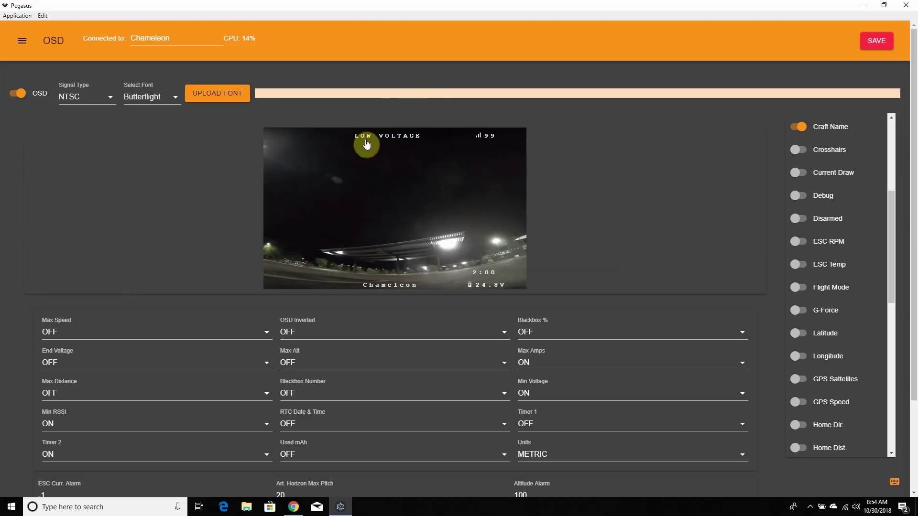
{"action": "left_click", "coordinate": [21, 36]}
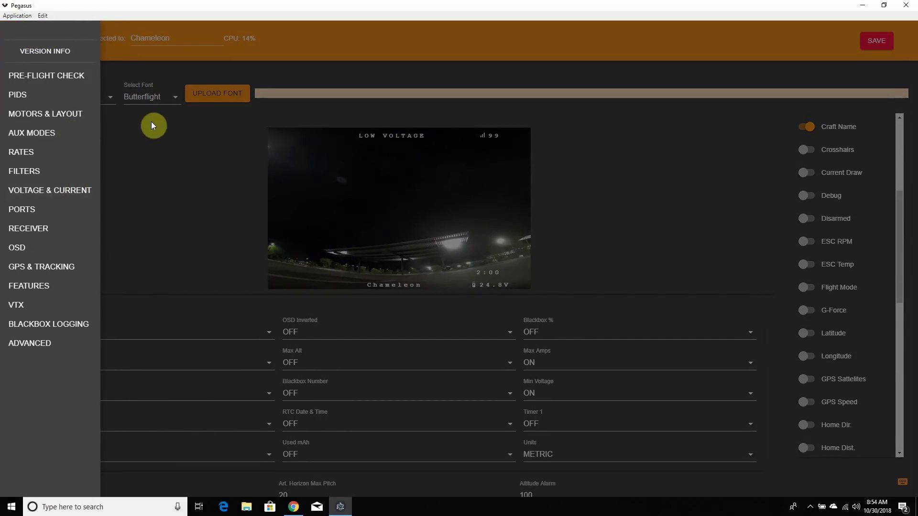
{"action": "left_click", "coordinate": [48, 265]}
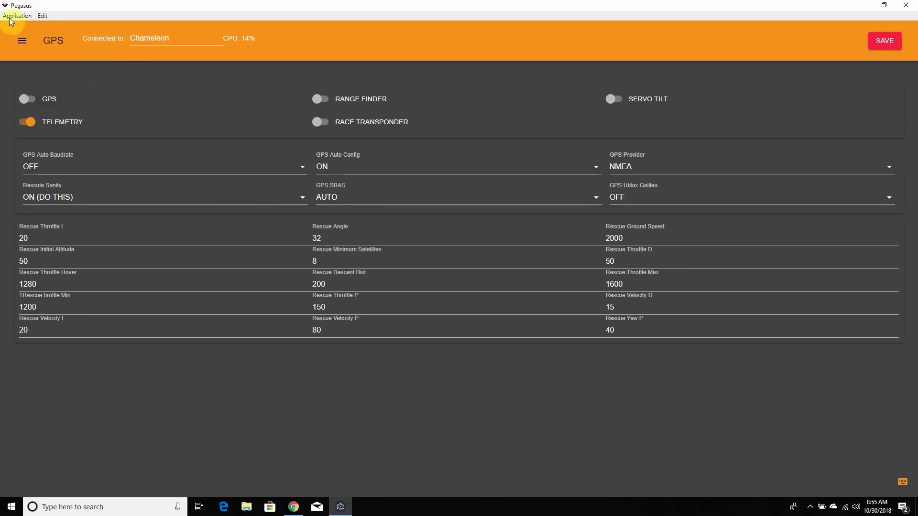
{"action": "left_click", "coordinate": [23, 41]}
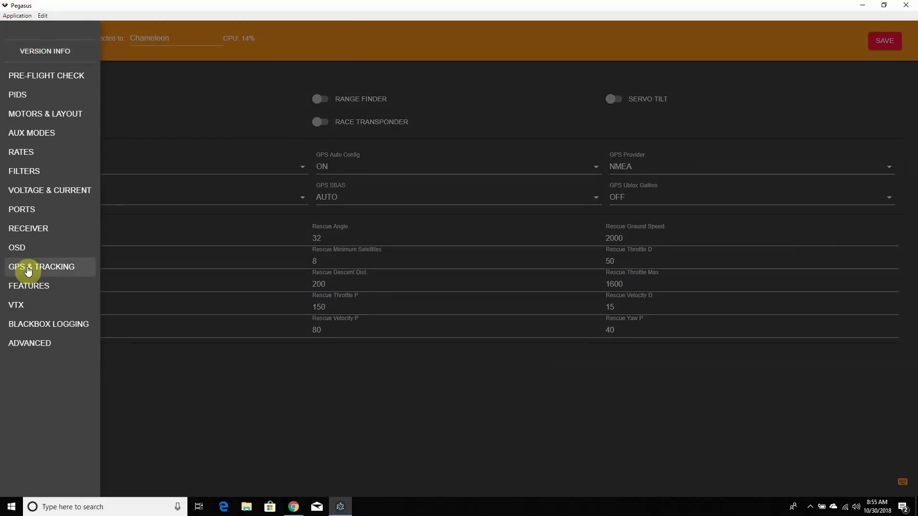
Step through the Features and VTX pages to the Blackbox page with Onboard Flash at 1K.
{"action": "left_click", "coordinate": [38, 288]}
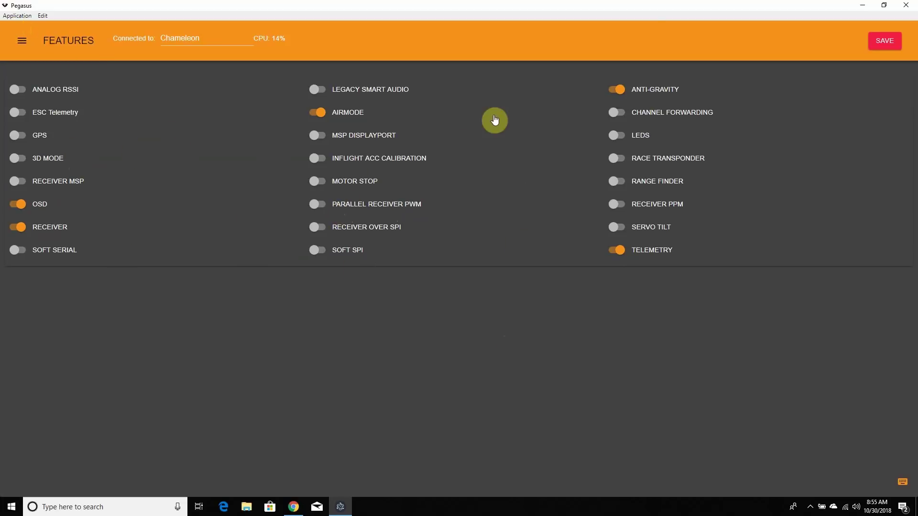
{"action": "left_click", "coordinate": [22, 41]}
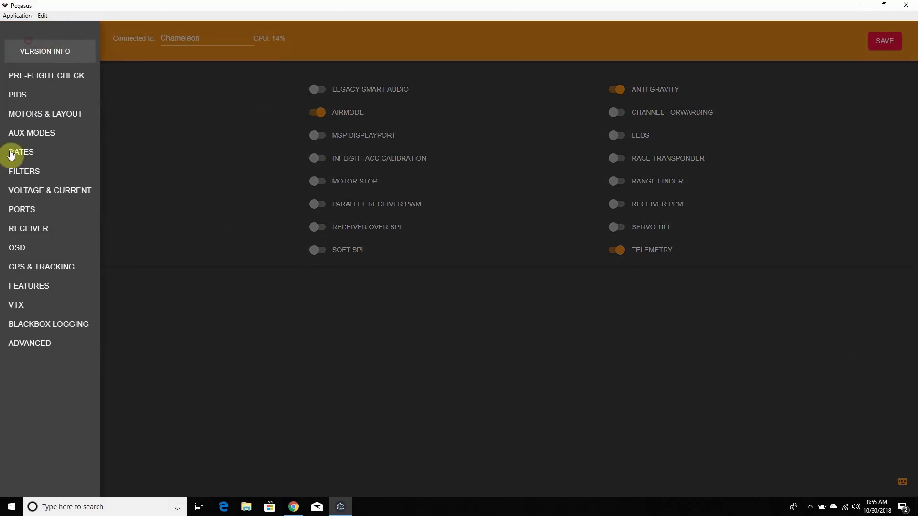
{"action": "left_click", "coordinate": [35, 311]}
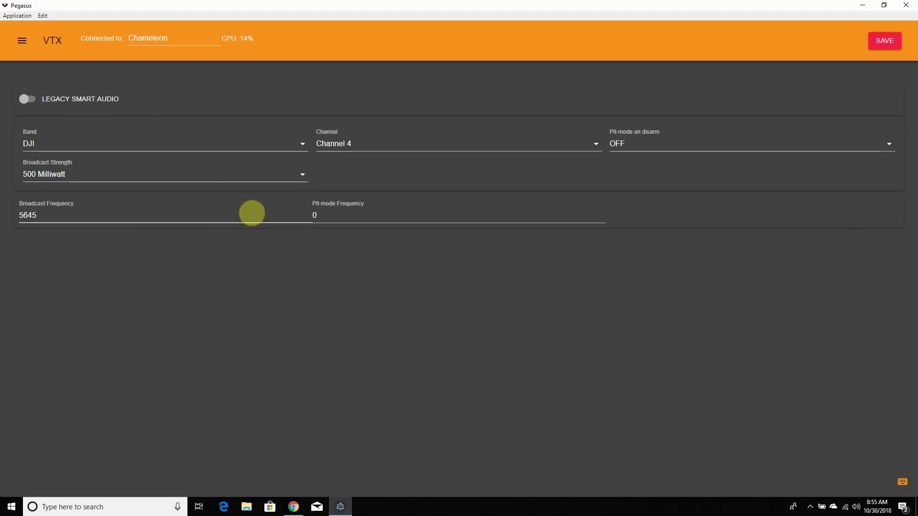
{"action": "left_click", "coordinate": [25, 35]}
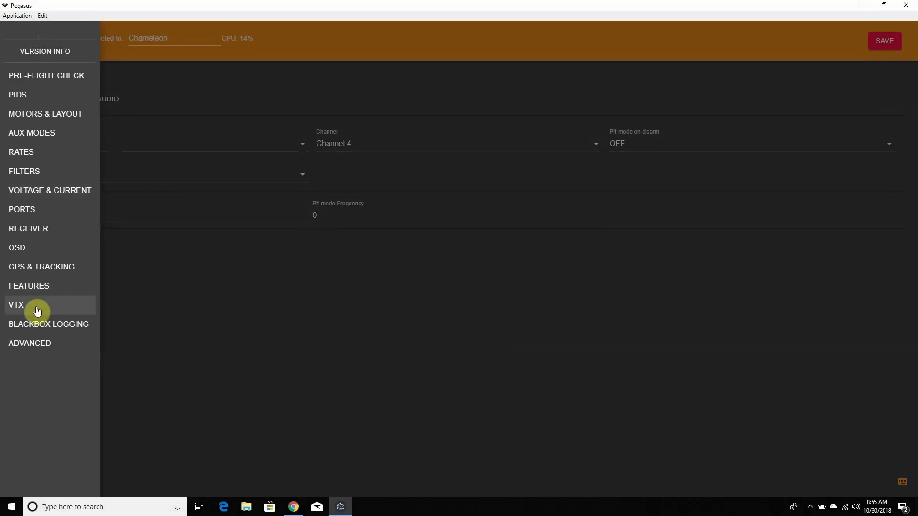
{"action": "left_click", "coordinate": [28, 324]}
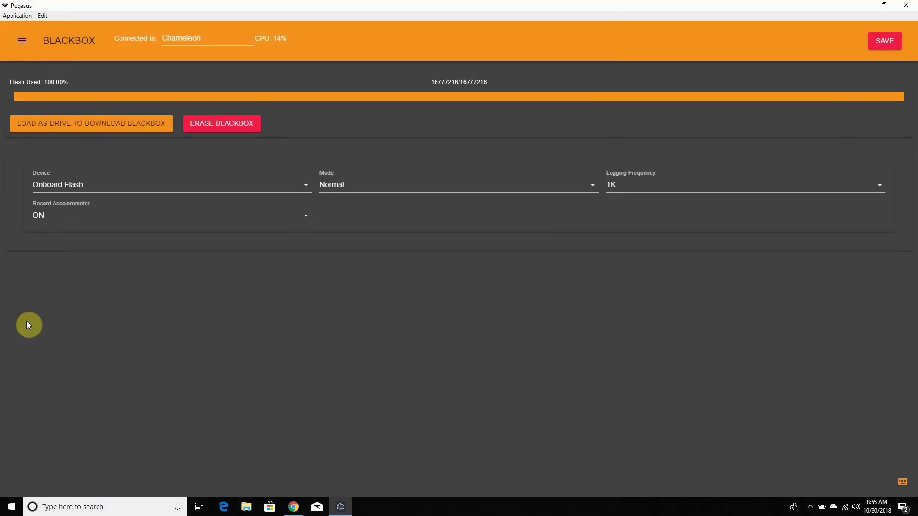
Show the Advanced page listing Anti-gravity Mode SMOOTH, Gyro Loop 16K and DTERM LPF BIQUAD.
{"action": "left_click", "coordinate": [18, 39]}
{"action": "left_click", "coordinate": [22, 346]}
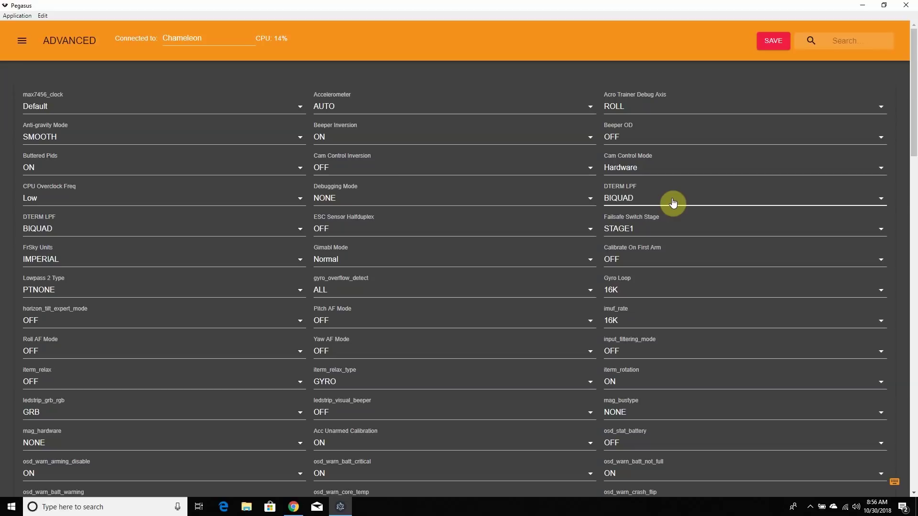
Check the DTERM LPF options, leave it on BIQUAD, scroll the Advanced page and open the page list.
{"action": "left_click", "coordinate": [759, 202]}
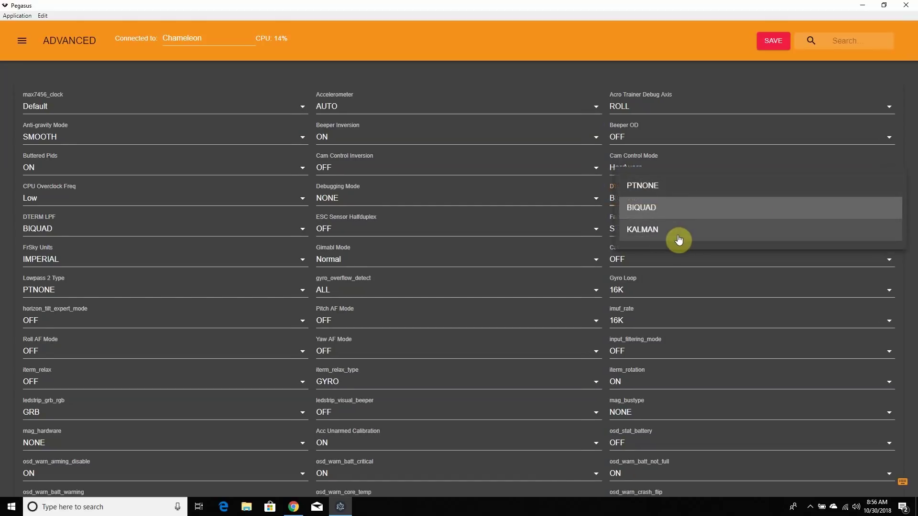
{"action": "left_click", "coordinate": [604, 64]}
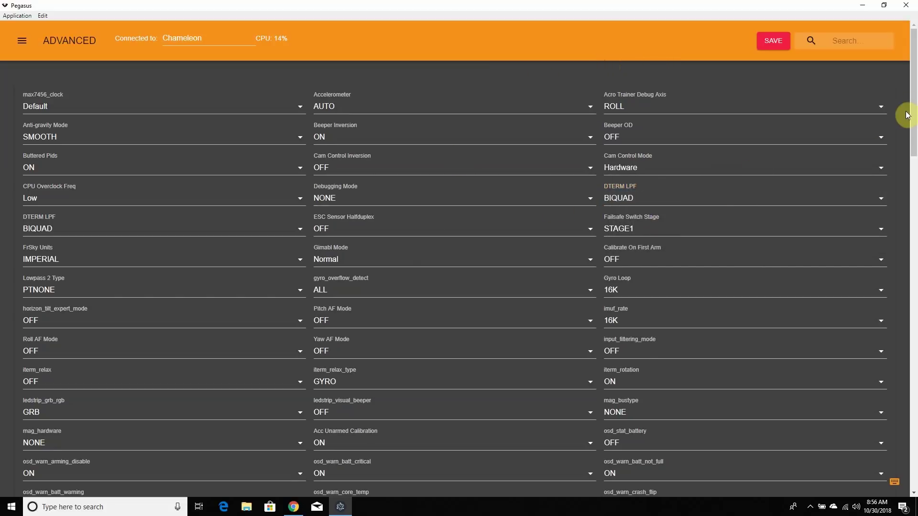
{"action": "left_click_drag", "start_coordinate": [913, 96], "coordinate": [765, 39]}
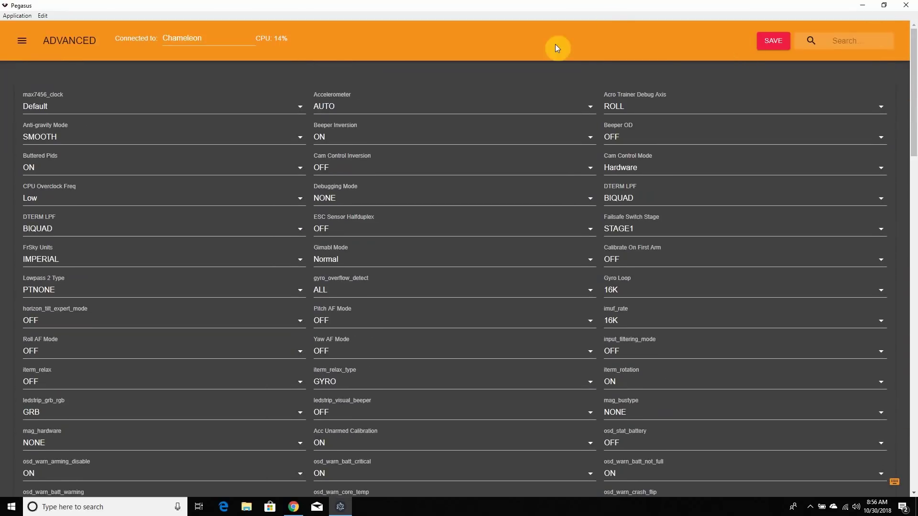
{"action": "left_click", "coordinate": [24, 41]}
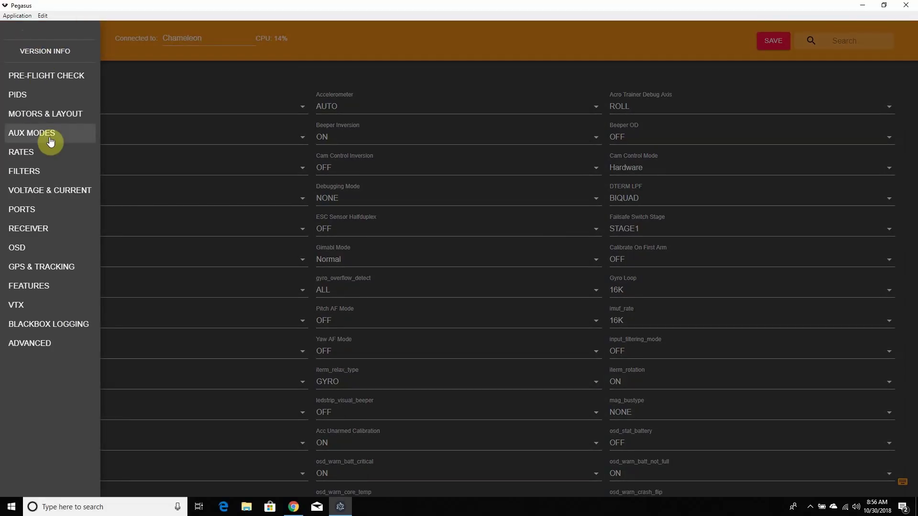
Review the Filters page and its attenuation graph, then move on to the Pre-Flight Check page.
{"action": "left_click", "coordinate": [46, 173]}
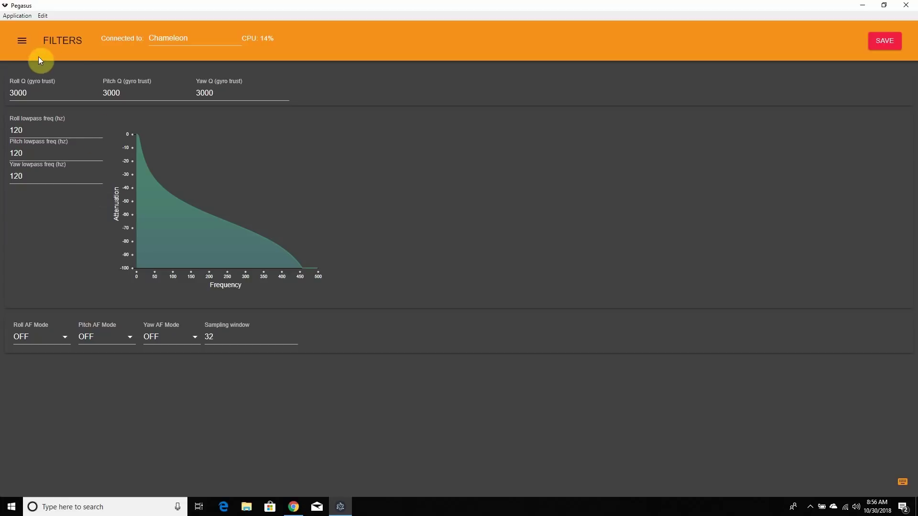
{"action": "left_click", "coordinate": [28, 39]}
{"action": "left_click", "coordinate": [24, 76]}
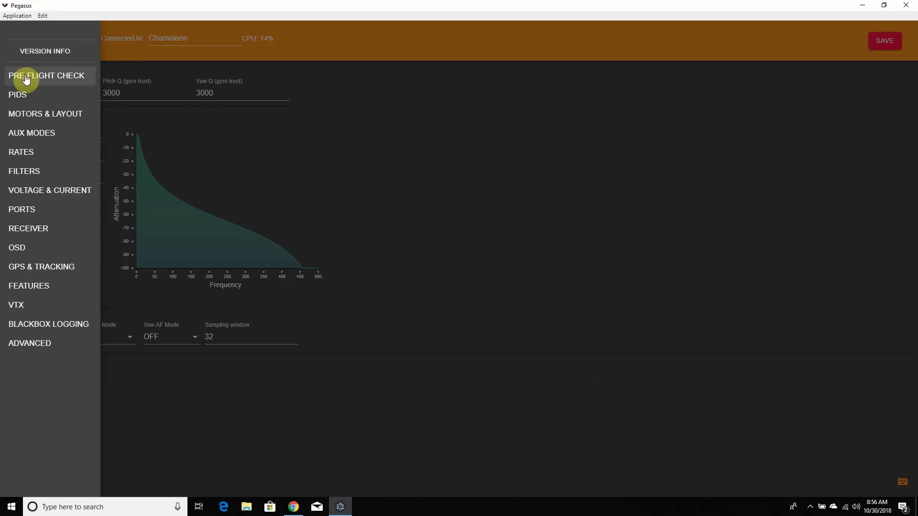